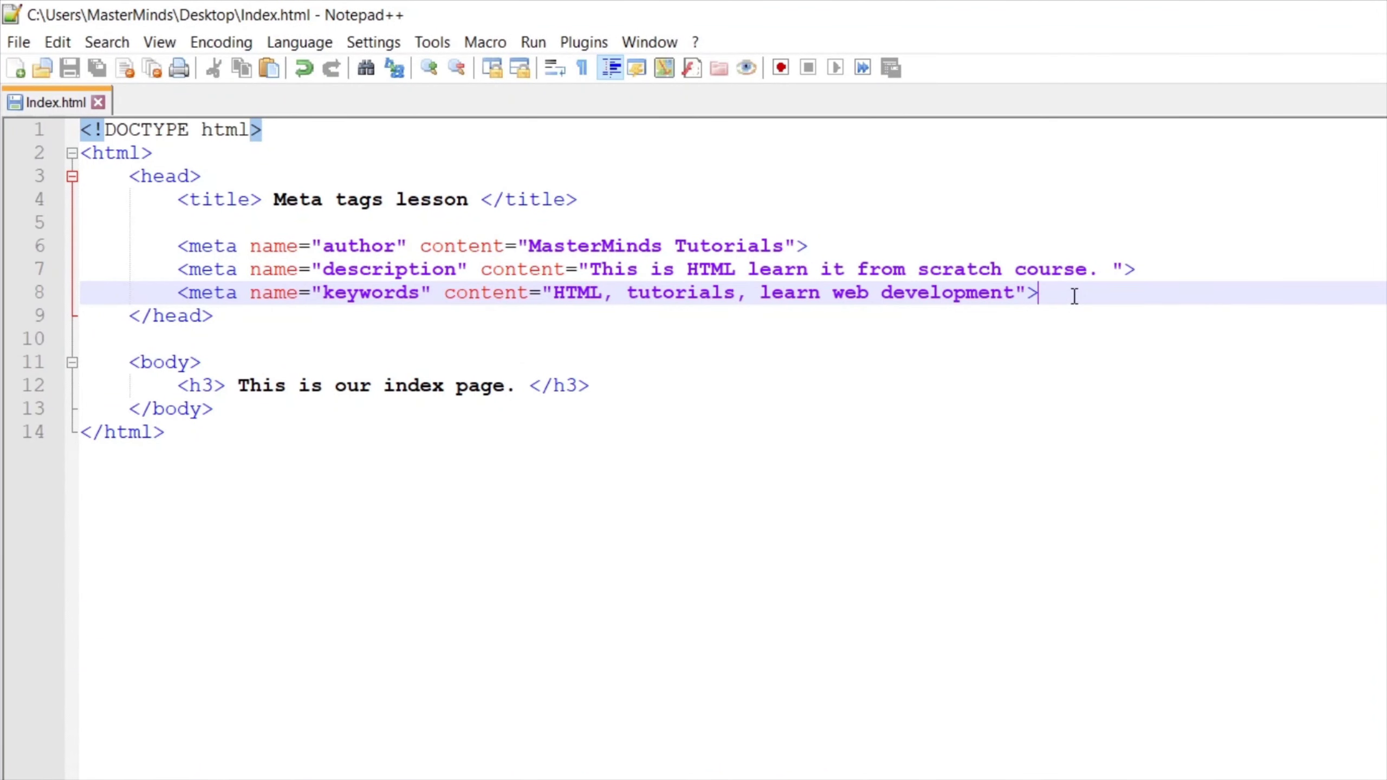
Step: Add a new line with <meta name="revised" content="MasterMinds 05/05/2020"> below the keywords meta tag
key("Return")
type("<meta >")
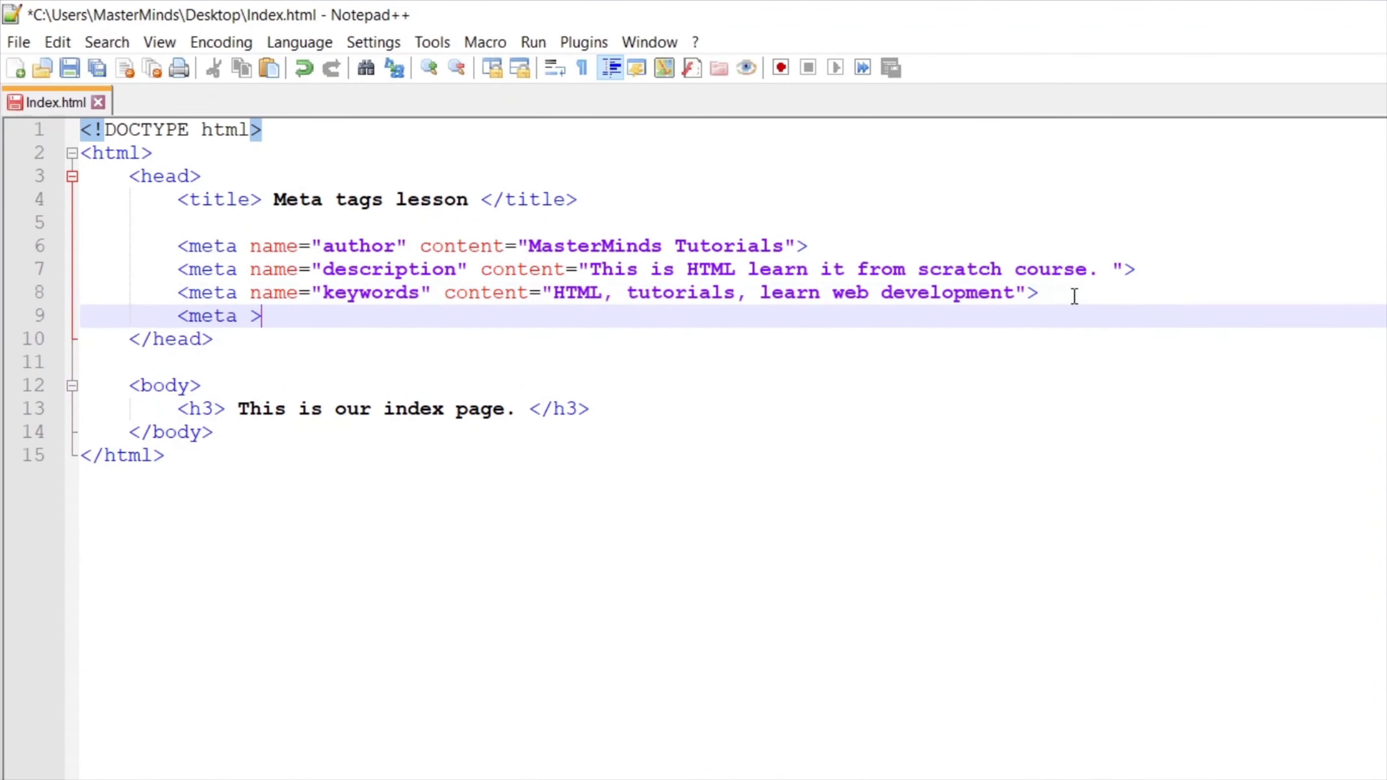
type("name=")
type("\"\" ")
type("co")
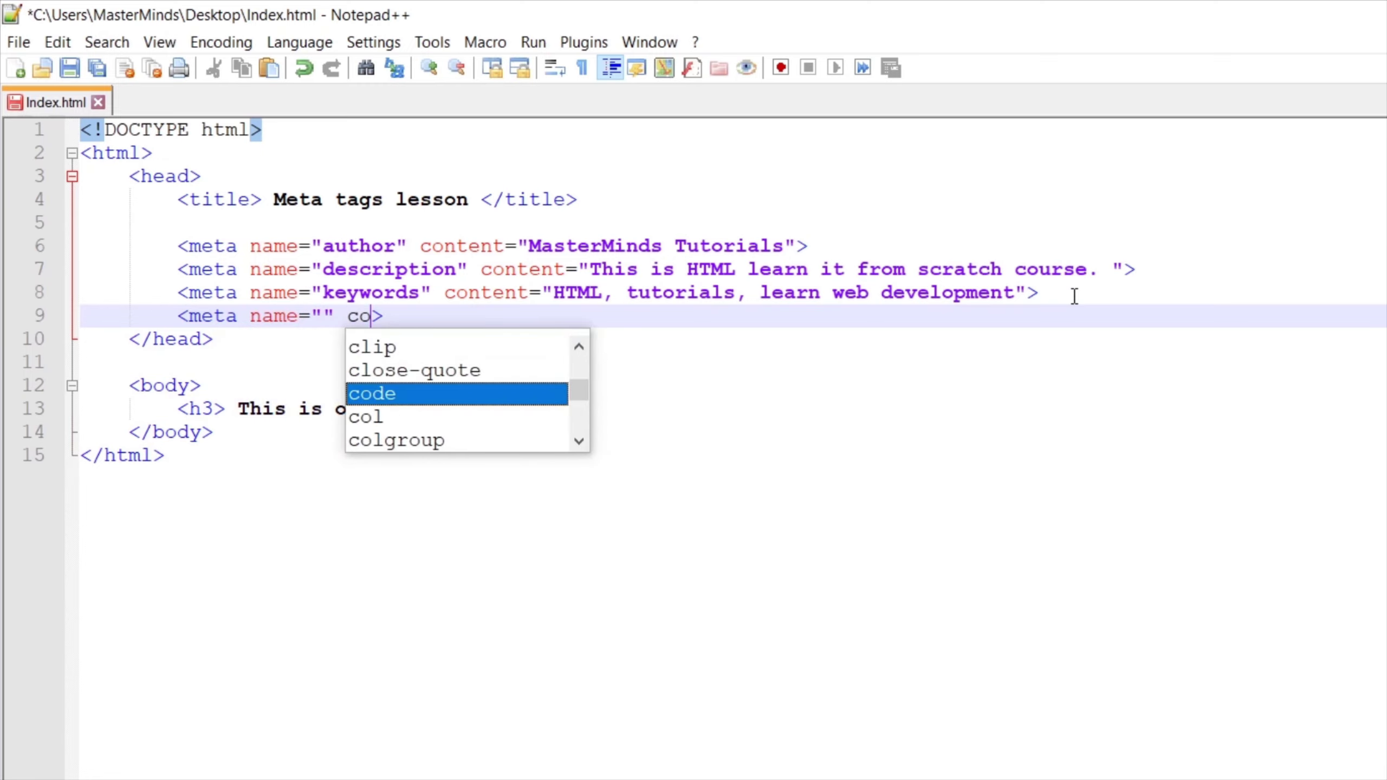
type("ntent=\"\"")
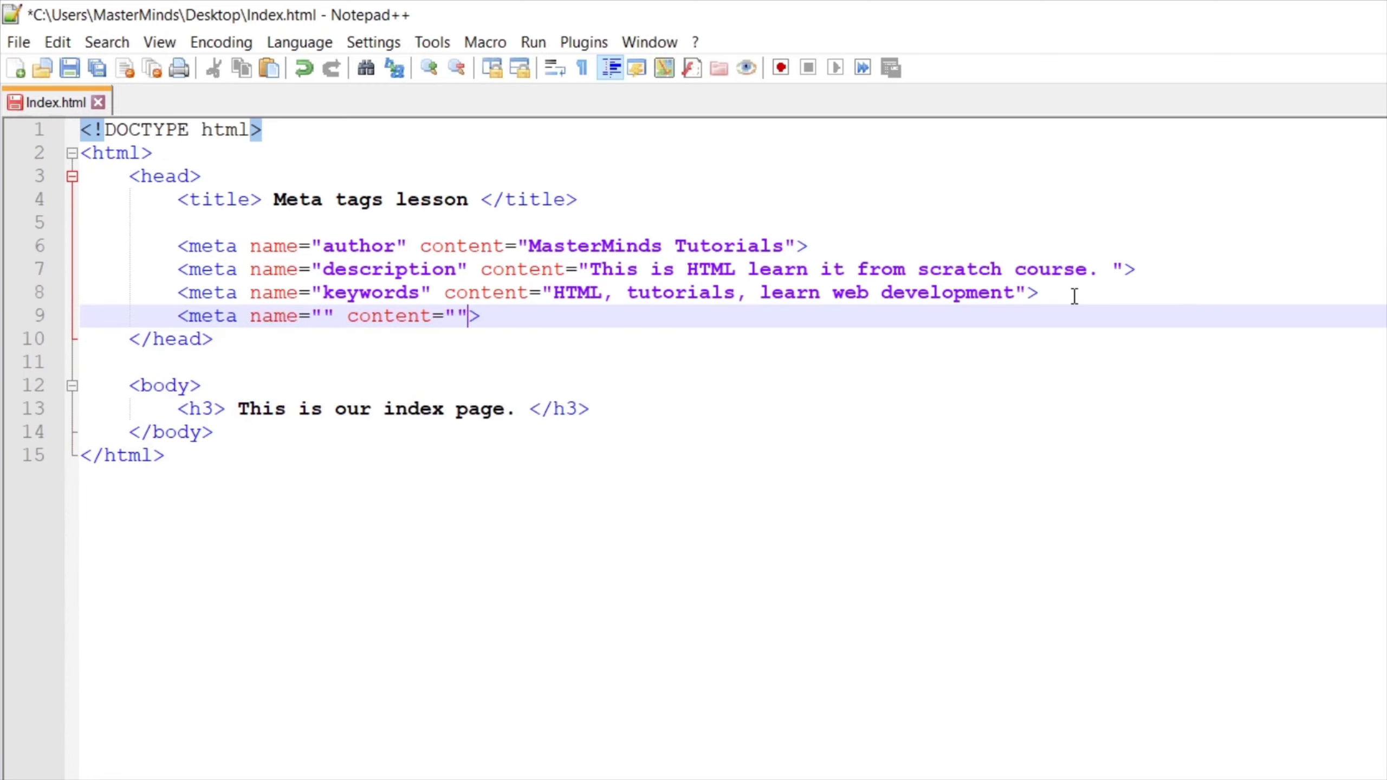
key("ctrl+Left")
key("Left")
key("Left")
type("re")
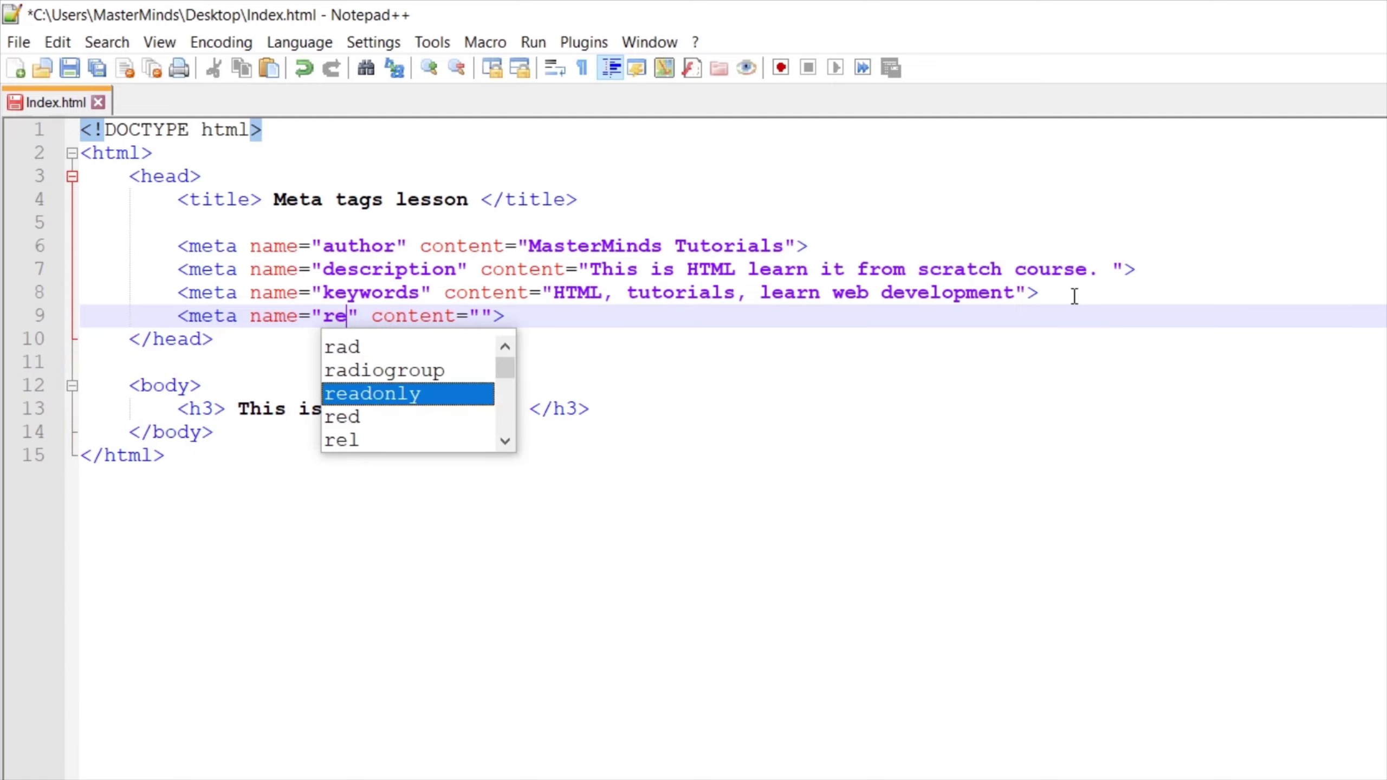
type("vised")
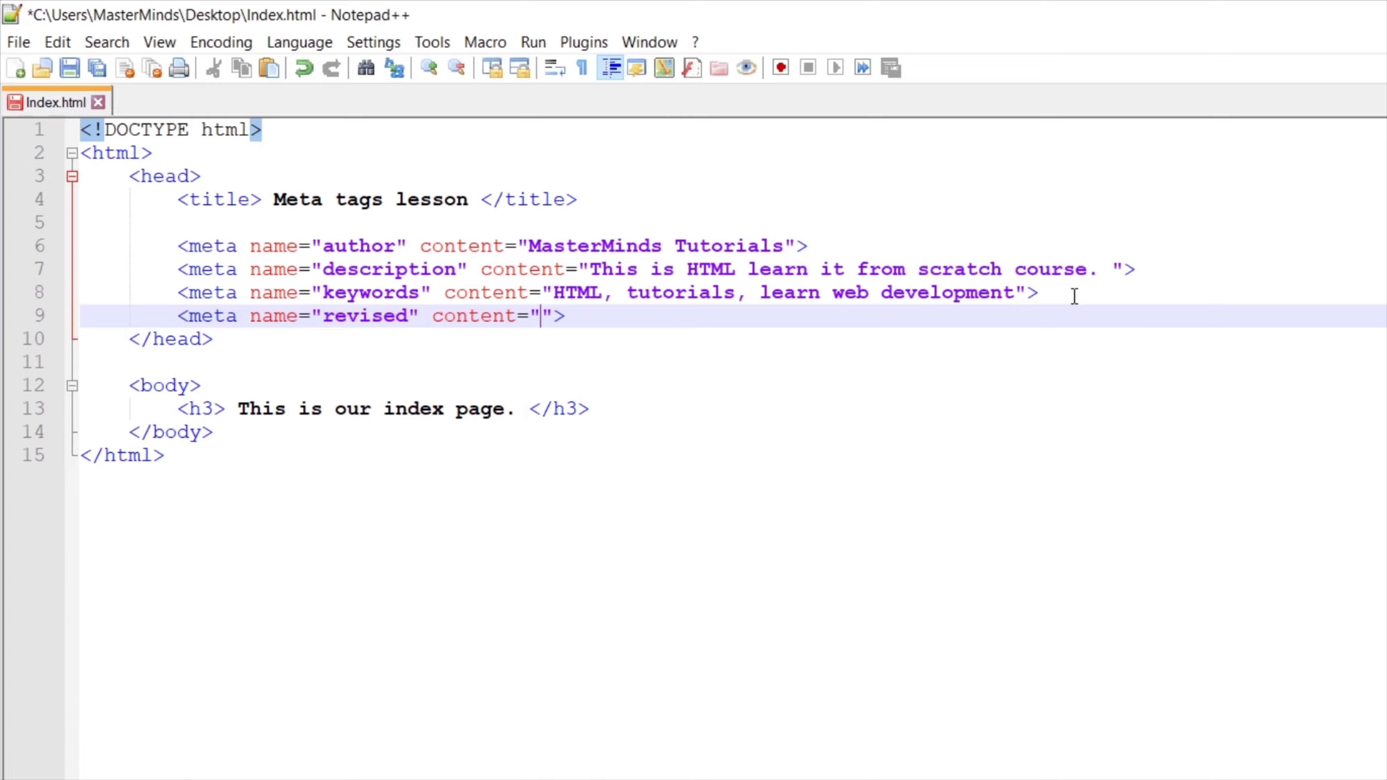
type("MasterM")
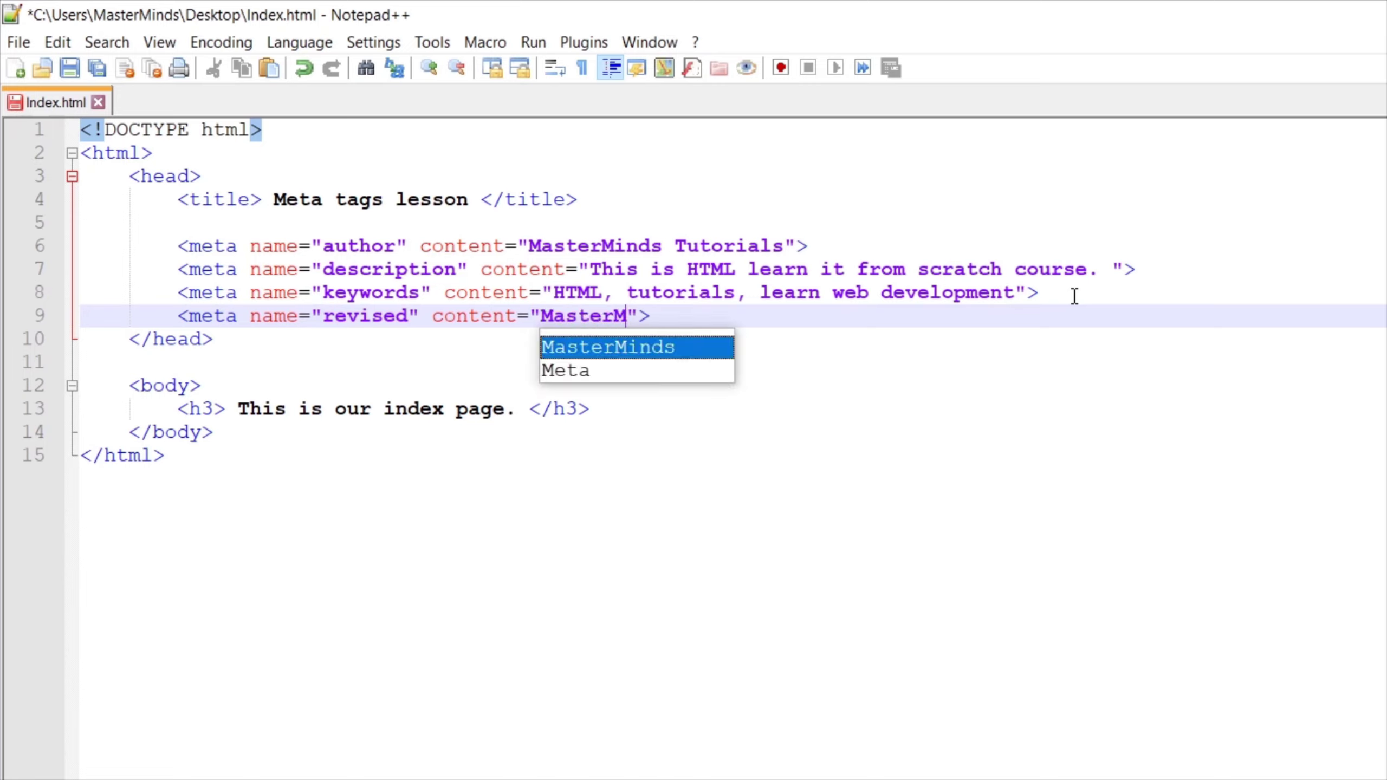
type("inds")
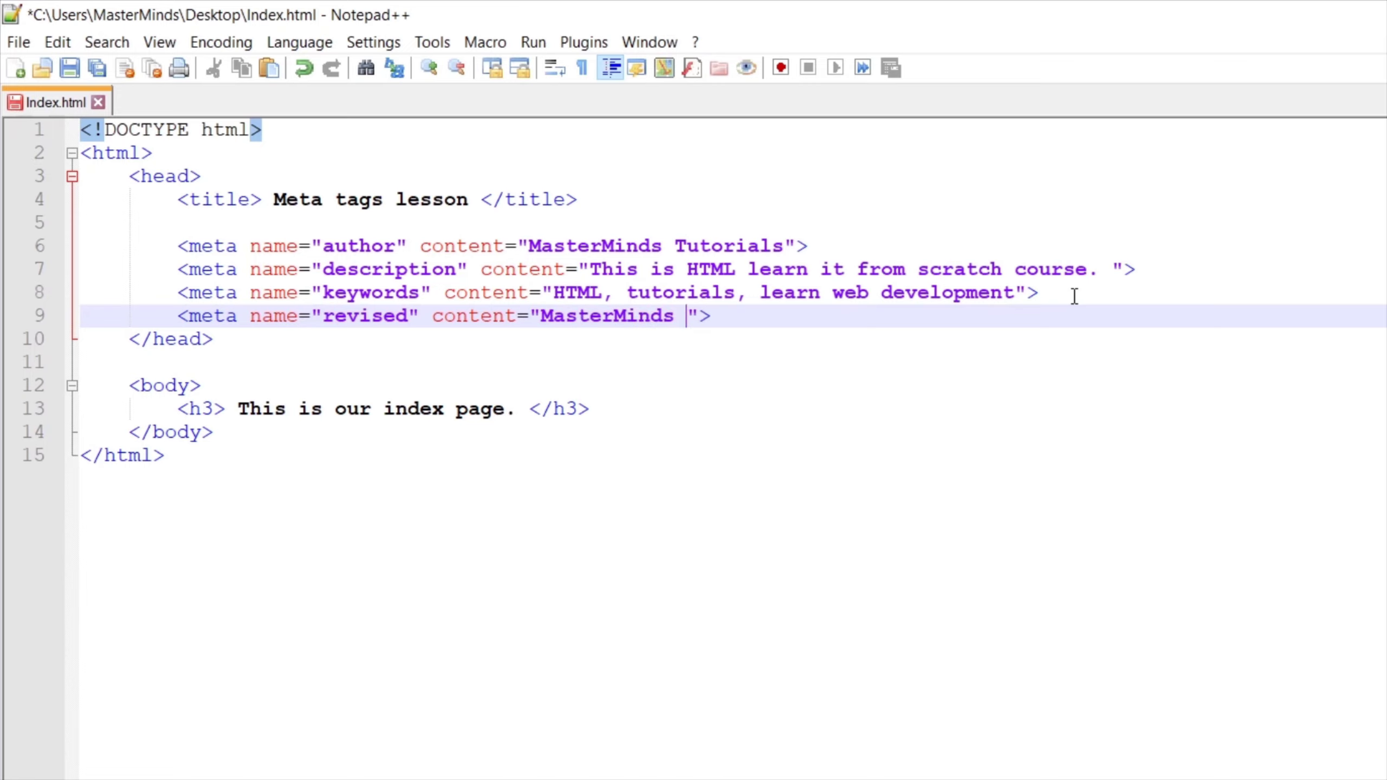
type(" 05/05/2020")
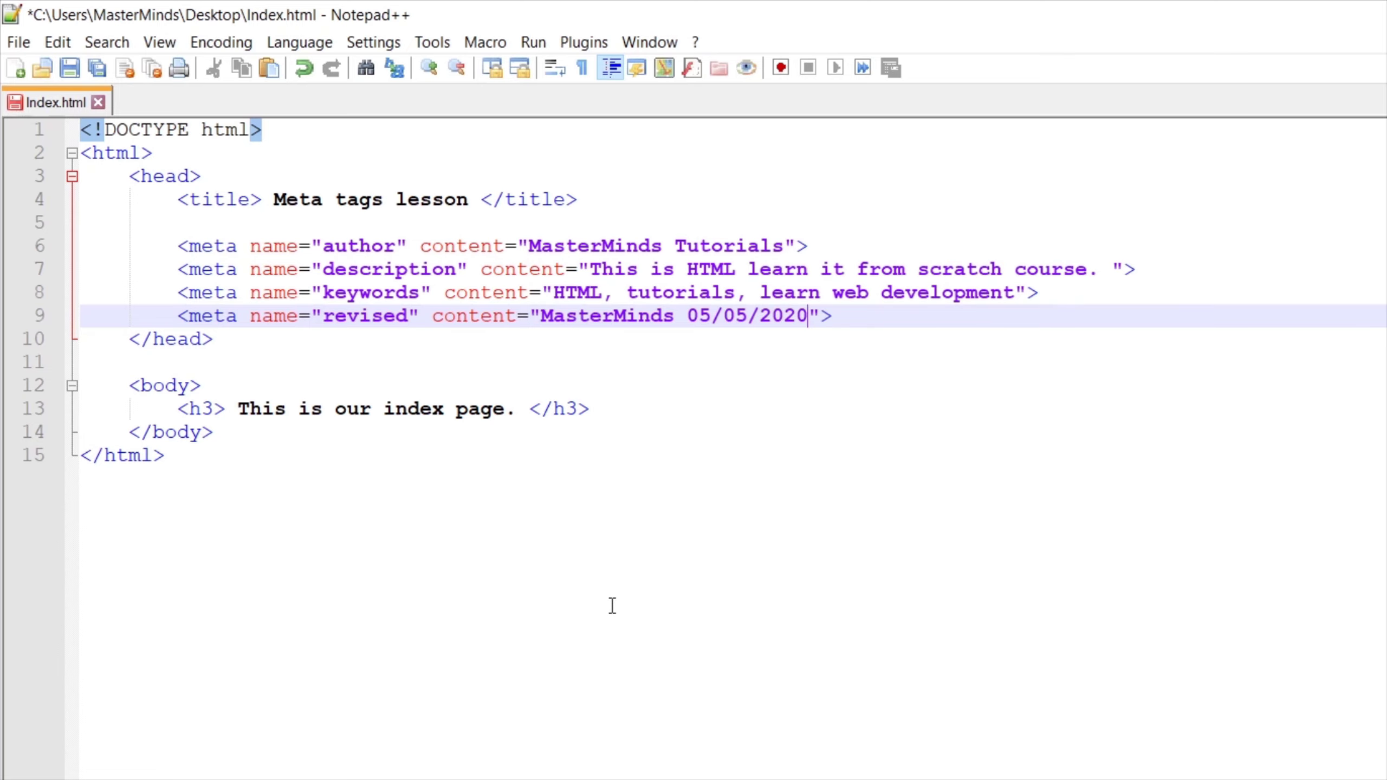
Step: Save Index.html and switch to the Edge browser showing the index page
left_click(19, 41)
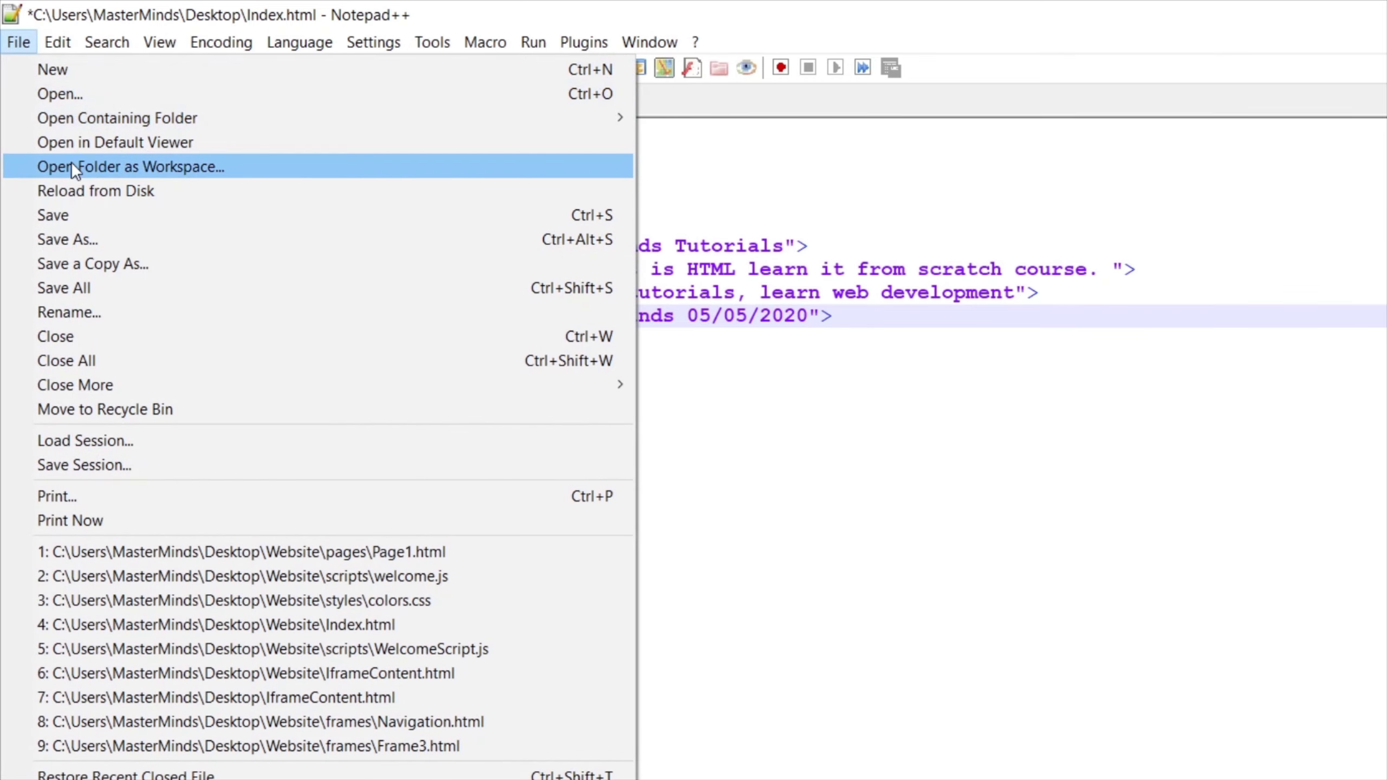
left_click(74, 215)
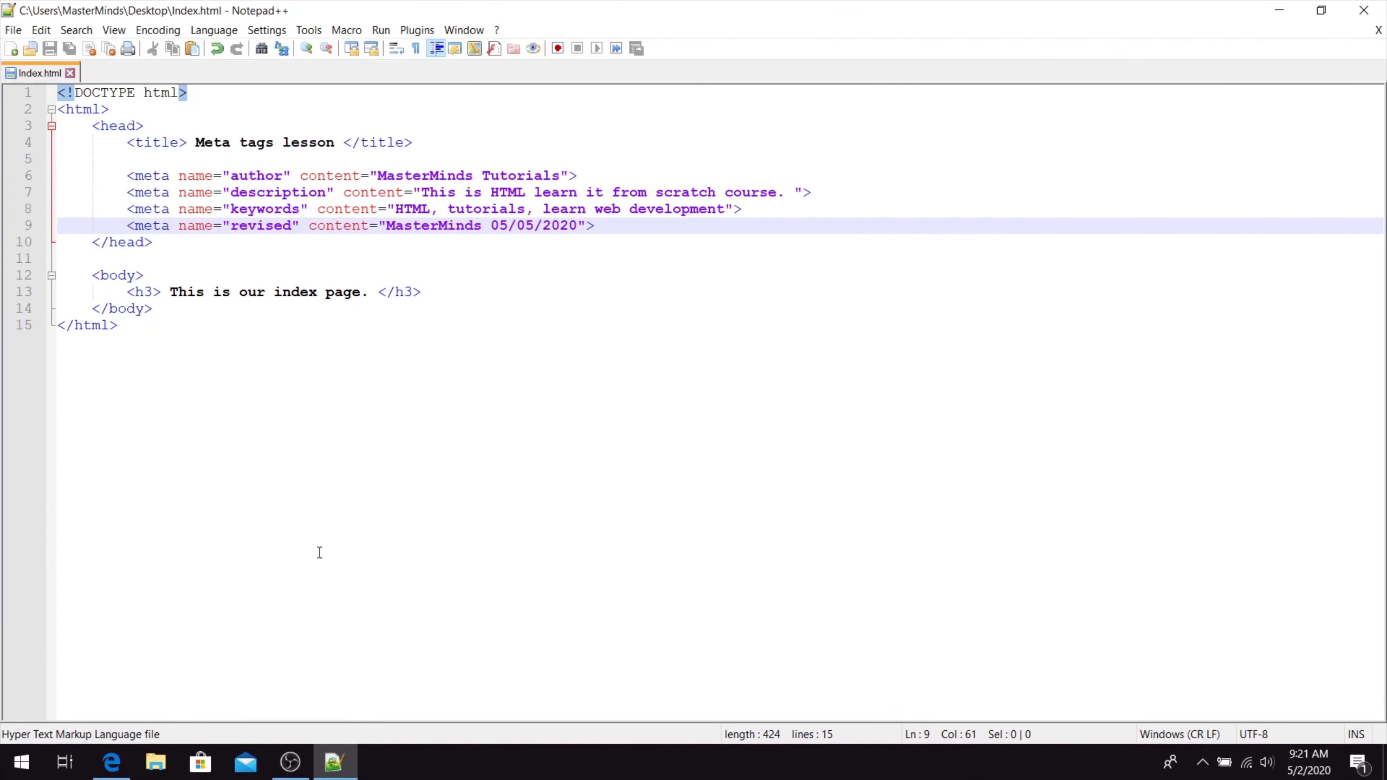
left_click(112, 762)
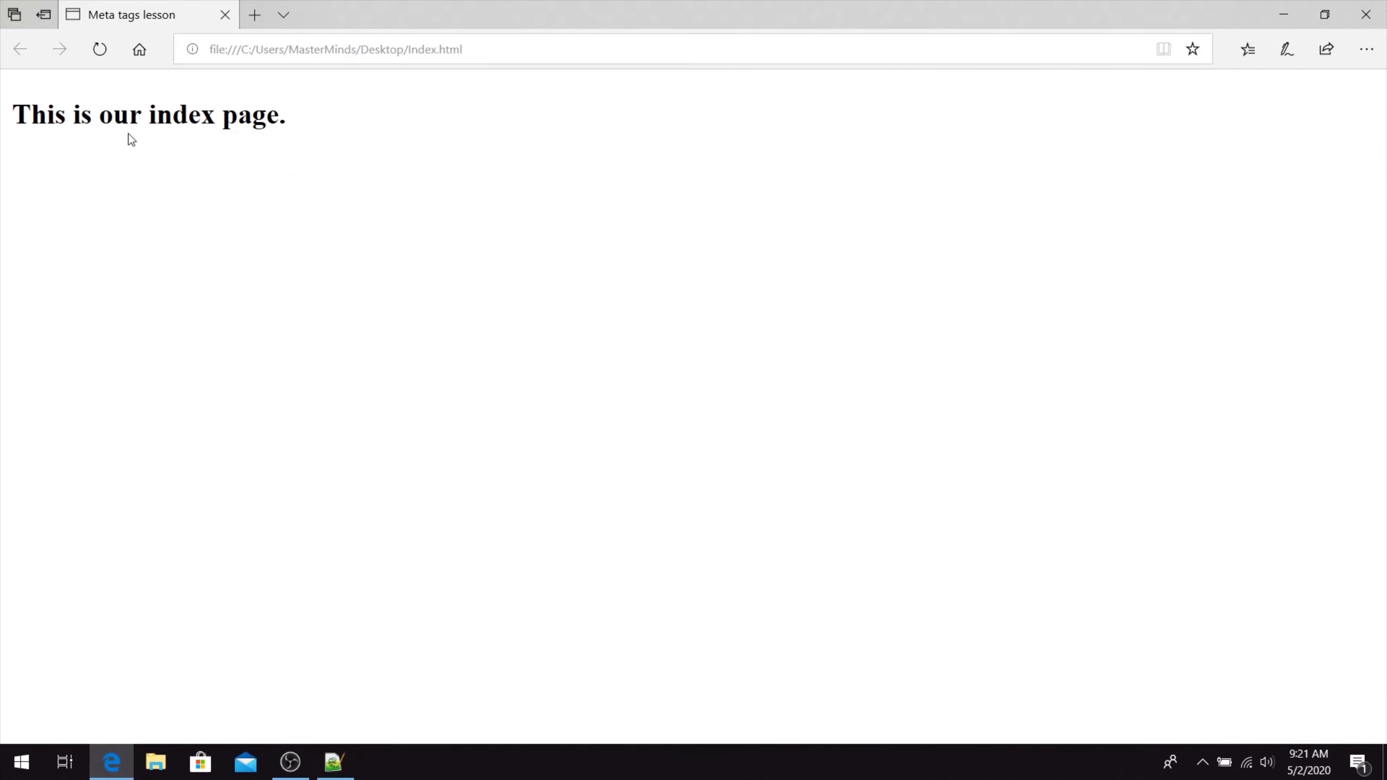
Step: Refresh Edge to reload the saved Index.html page
left_click(101, 49)
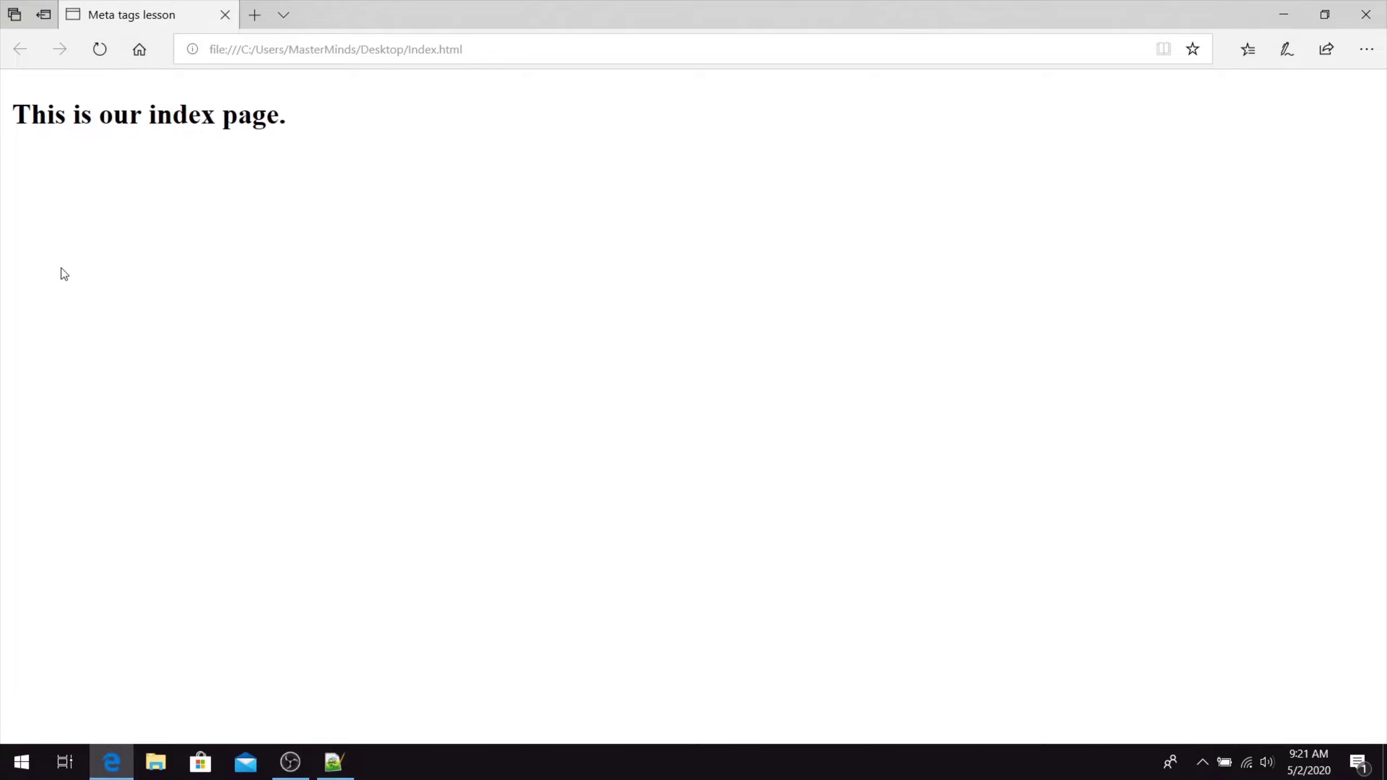